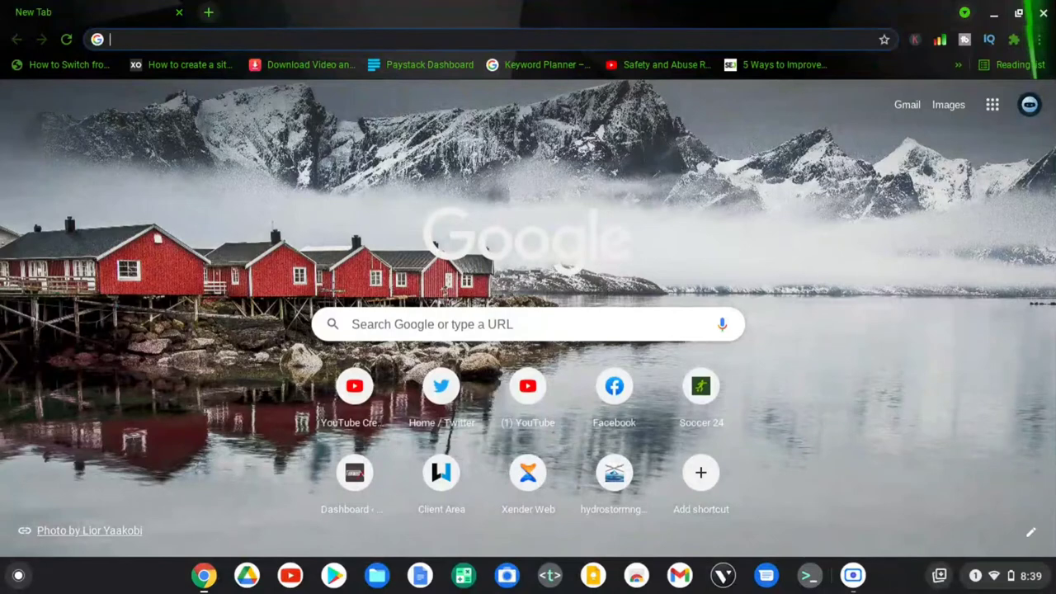
Step: Load facebook.com by entering 'facebook' in Chrome's address bar
type("f")
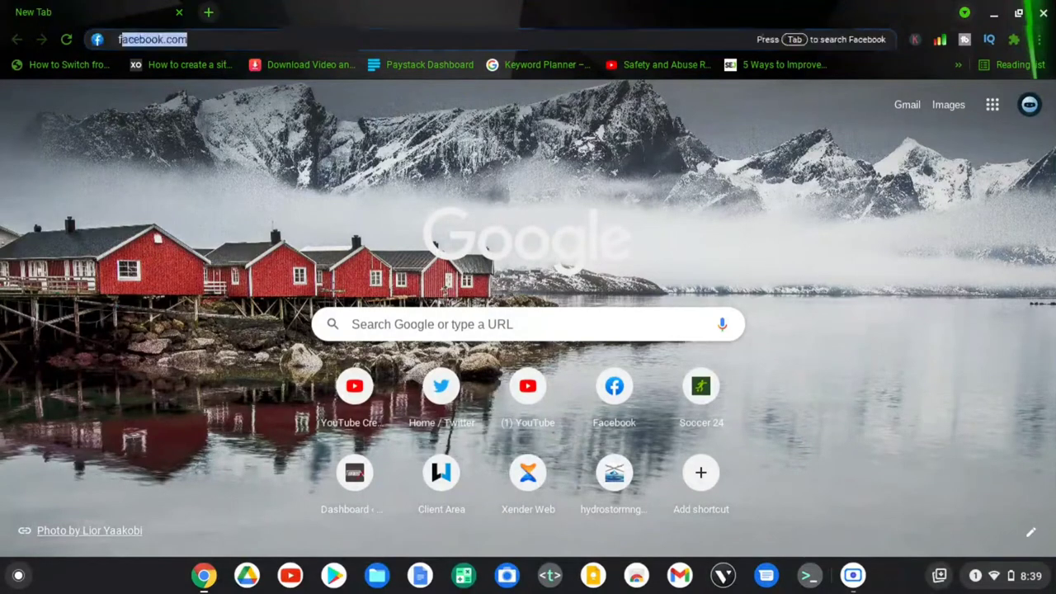
type("acebook.com")
key("Return")
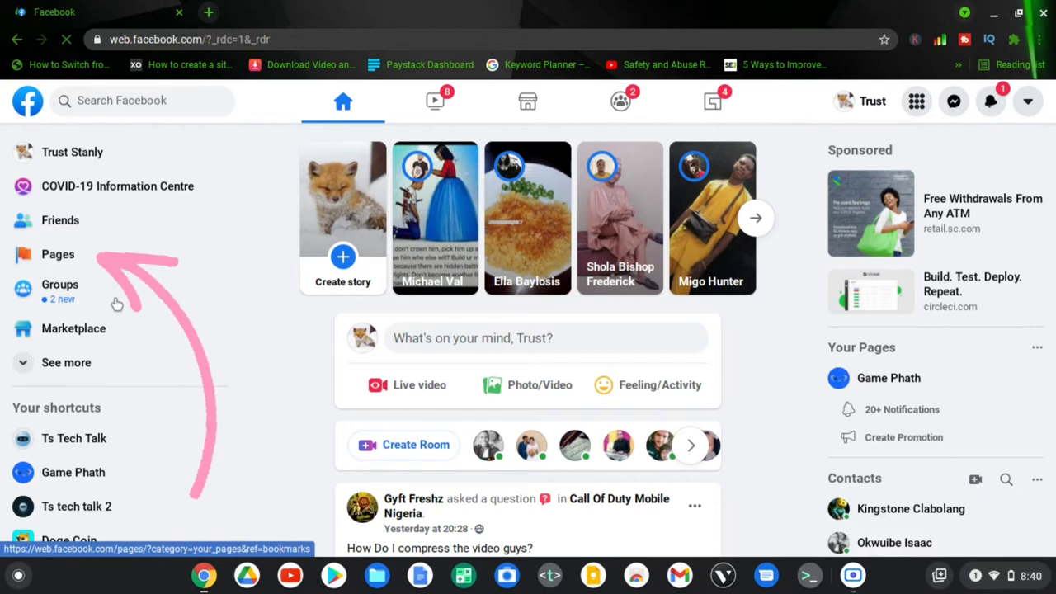
Step: Go to Pages in the left sidebar and select Ts Tech Talk
left_click(67, 254)
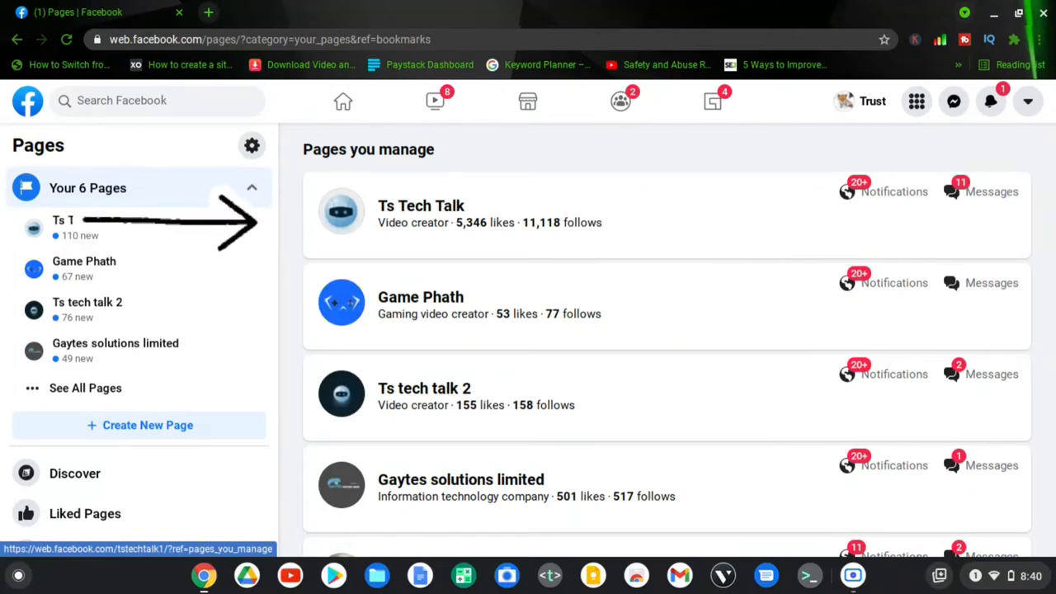
left_click(123, 223)
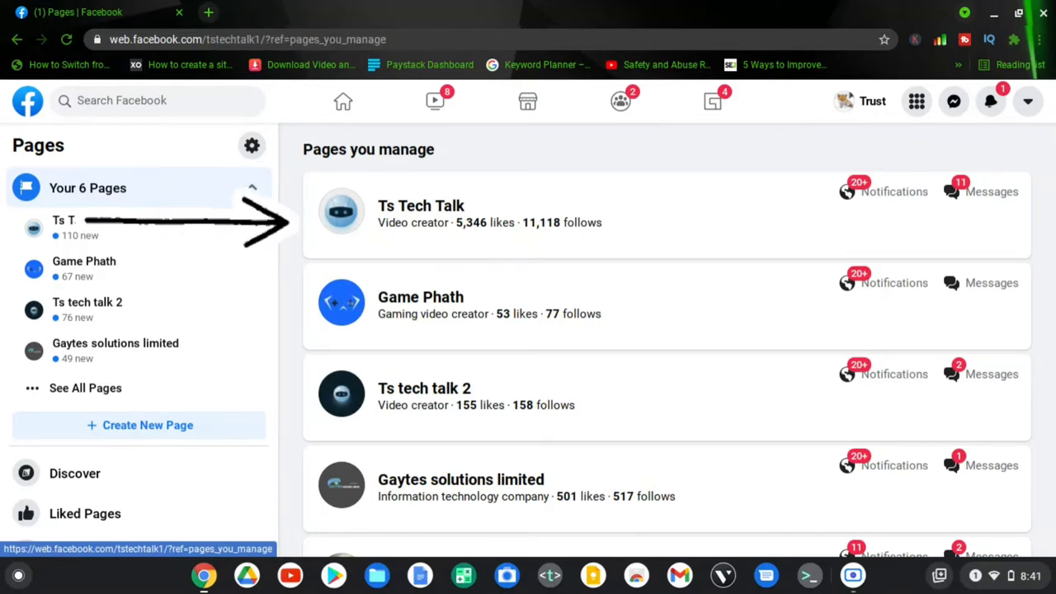
Step: Open the Ts Tech Talk card under Pages you manage in Manage Page view
left_click(415, 212)
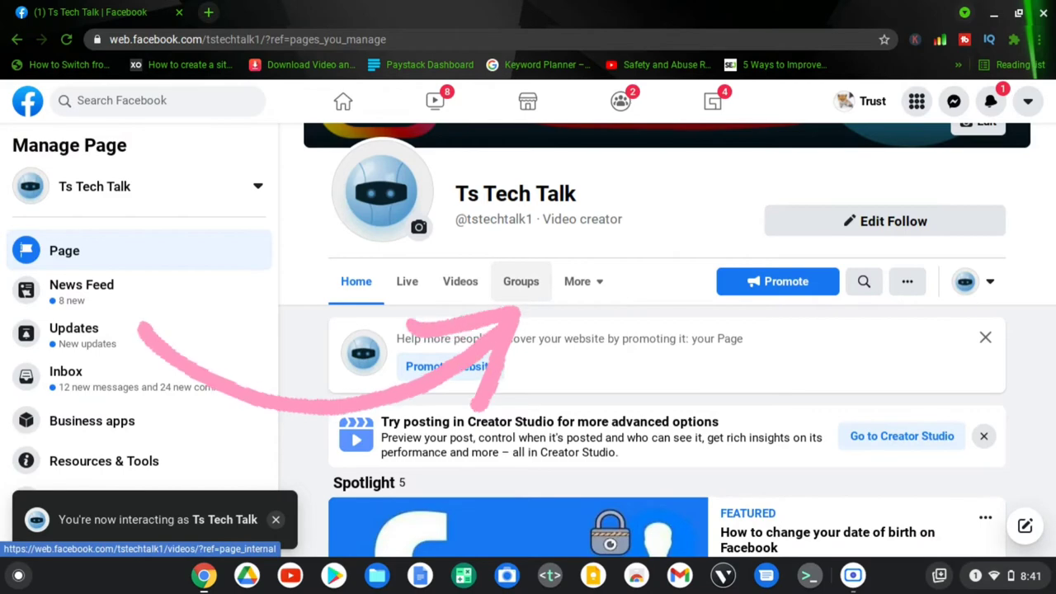
Step: On the Groups tab, start inviting fans to the linked group Question Group - TS TECH TALK
left_click(521, 295)
scroll(619, 344, "down", 4)
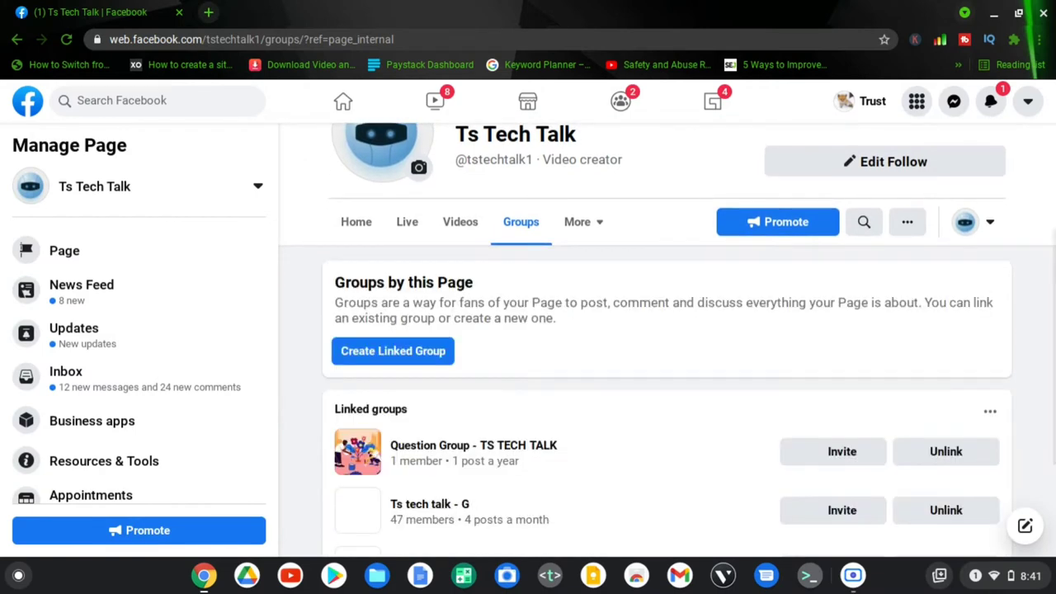
scroll(793, 415, "down", 1)
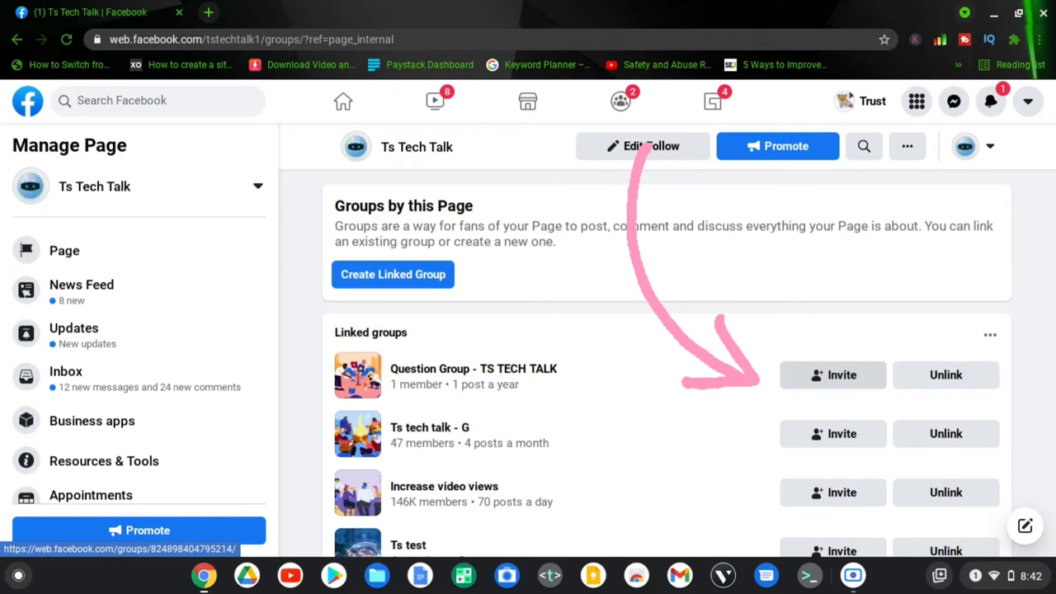
left_click(825, 376)
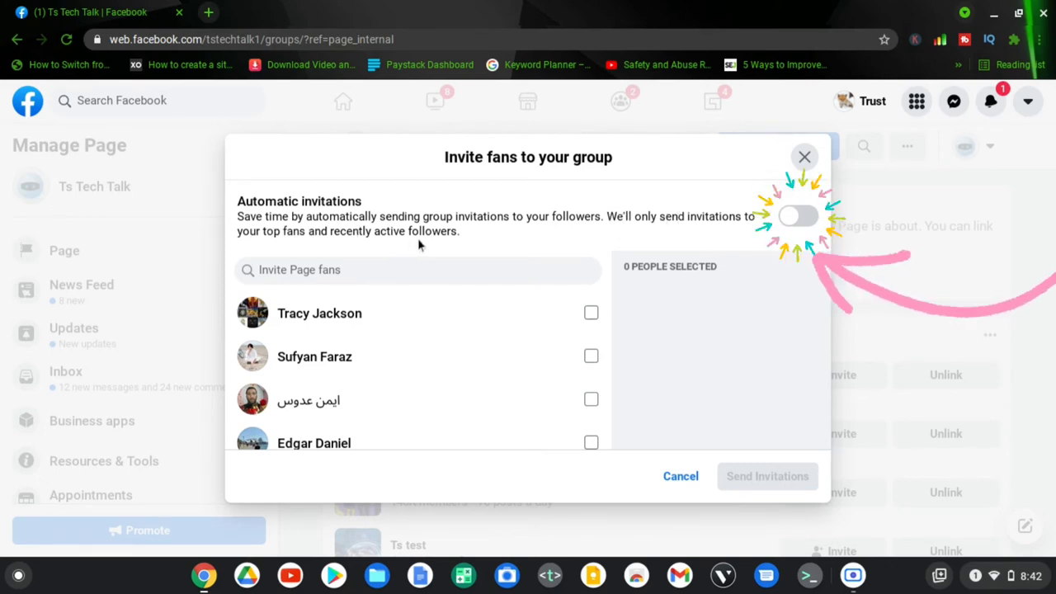
Step: Switch the Automatic invitations toggle on and confirm the change
left_click(805, 223)
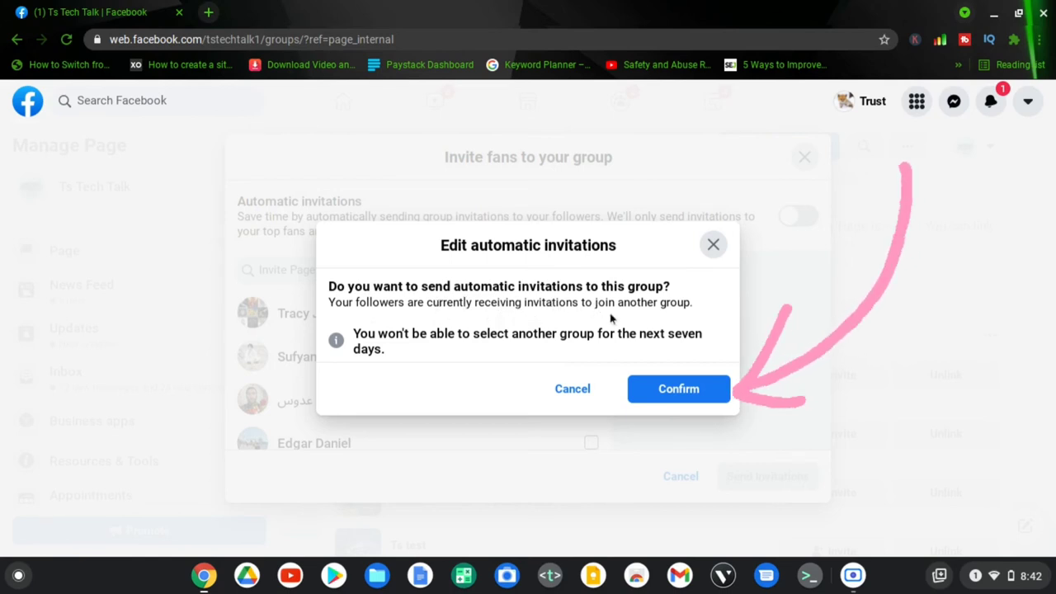
left_click(694, 394)
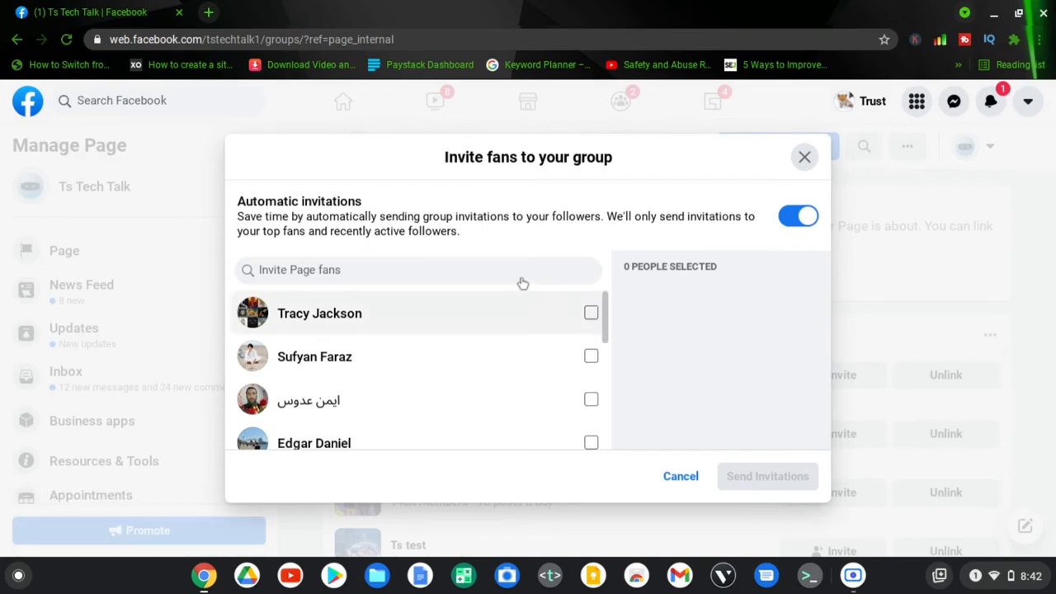
Step: Scroll down through the fan list in the Invite fans to your group dialog
scroll(504, 324, "down", 5)
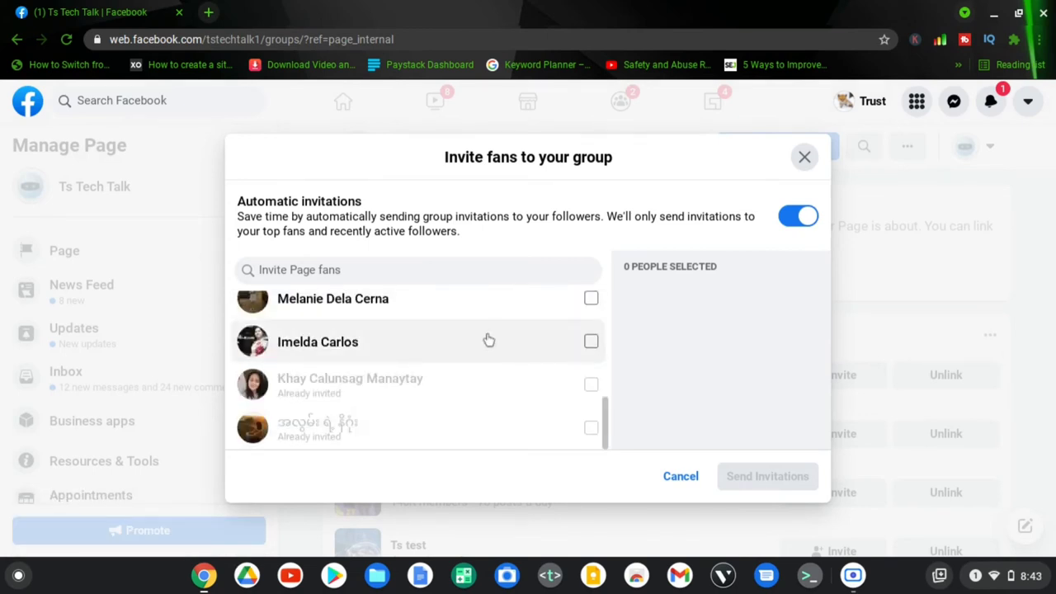
scroll(488, 340, "down", 3)
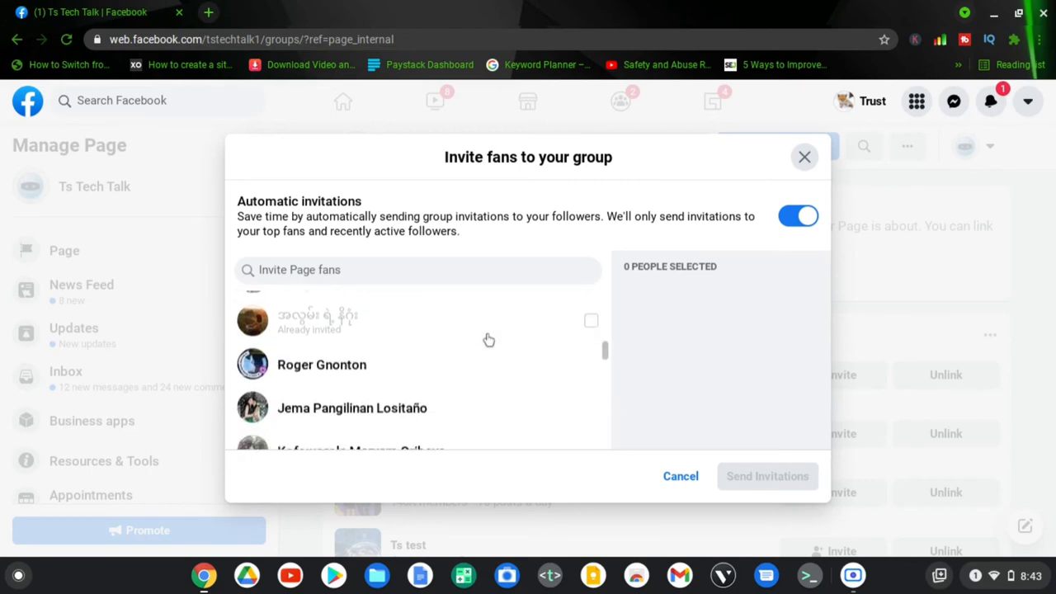
scroll(488, 340, "down", 1)
scroll(489, 340, "down", 3)
scroll(489, 340, "down", 1)
scroll(318, 410, "down", 1)
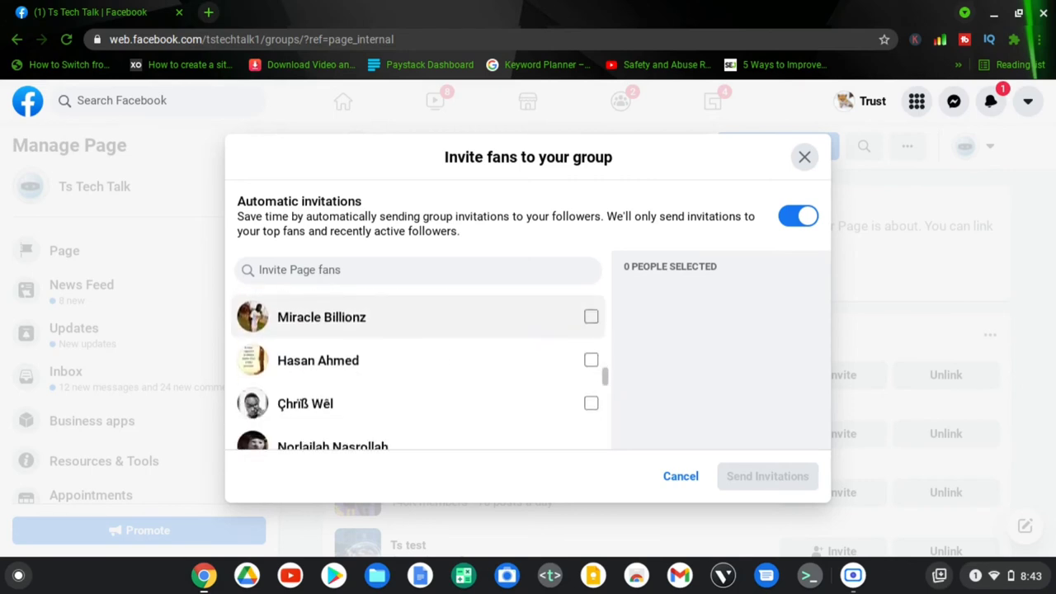
scroll(319, 410, "down", 3)
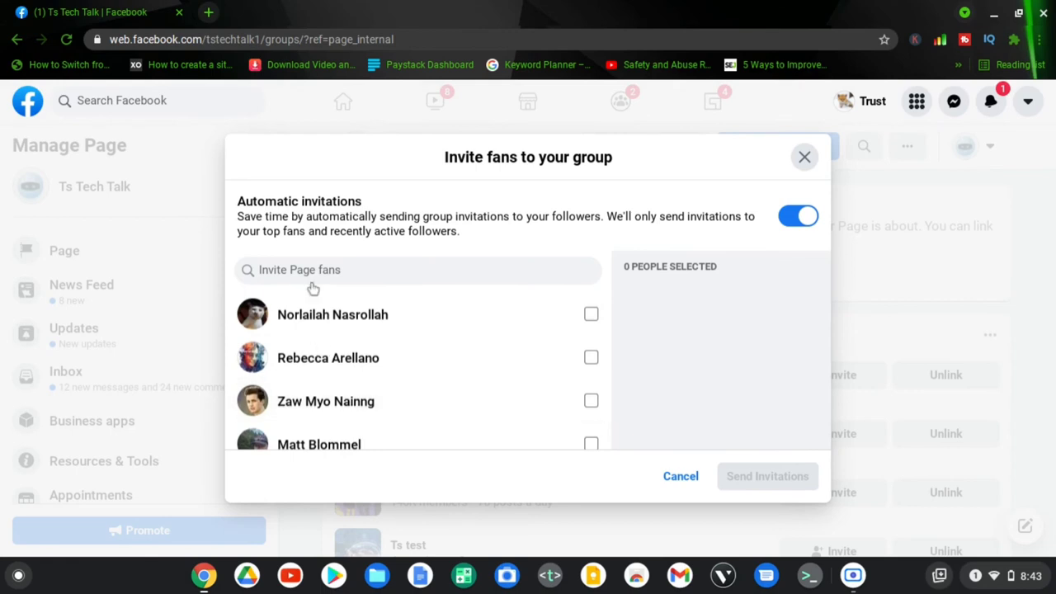
scroll(373, 340, "down", 1)
scroll(371, 340, "down", 3)
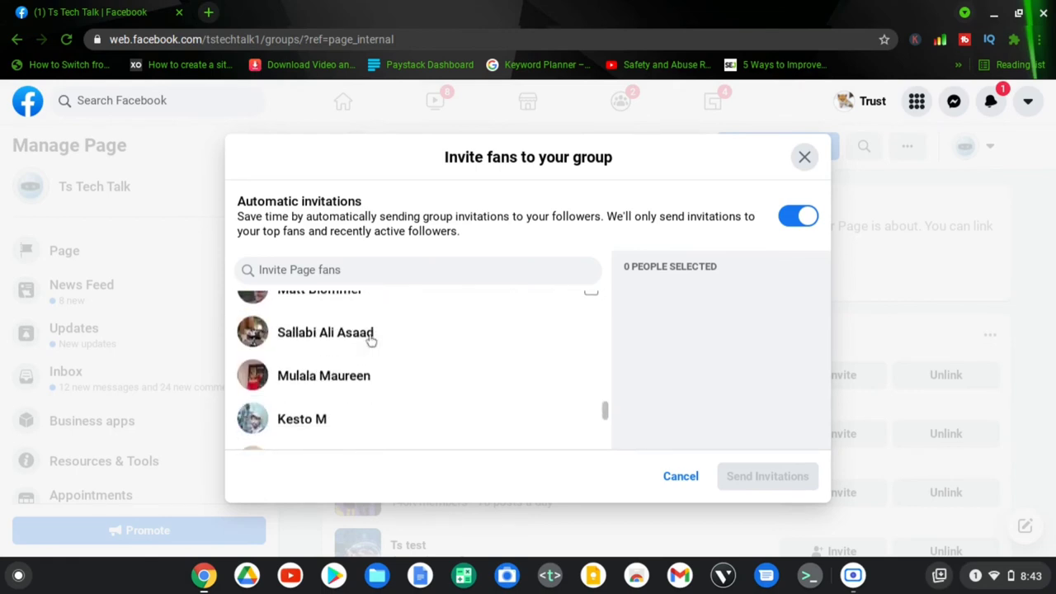
scroll(371, 340, "down", 1)
scroll(371, 340, "down", 2)
scroll(371, 340, "down", 3)
scroll(387, 435, "down", 1)
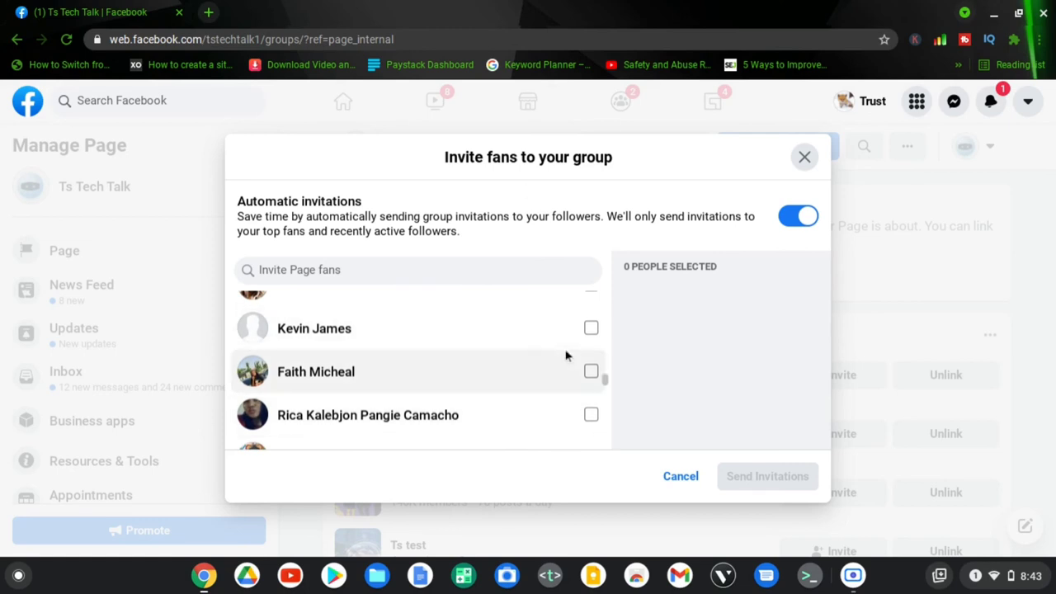
left_click(805, 157)
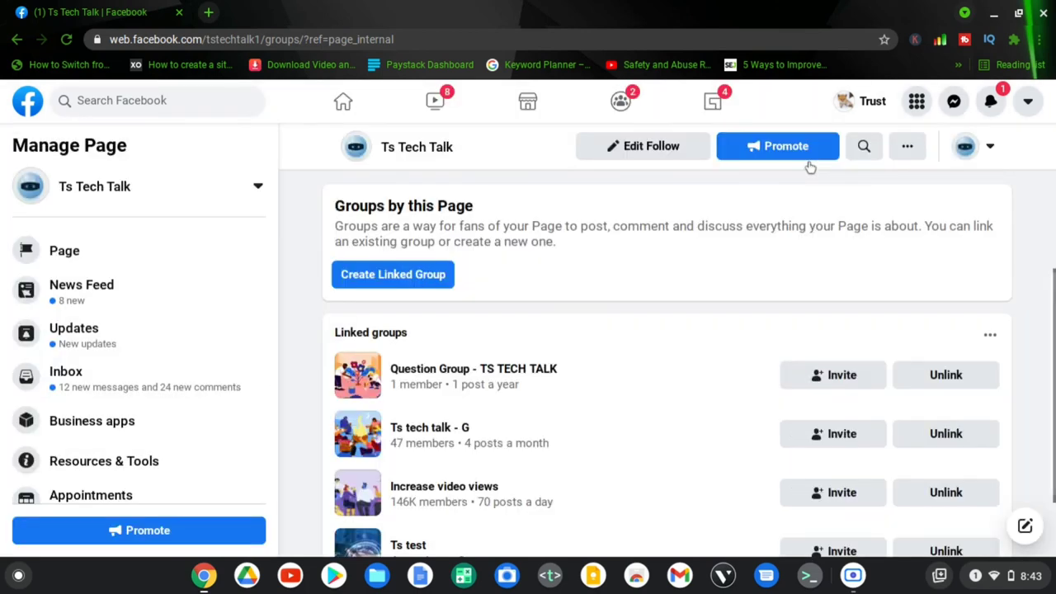